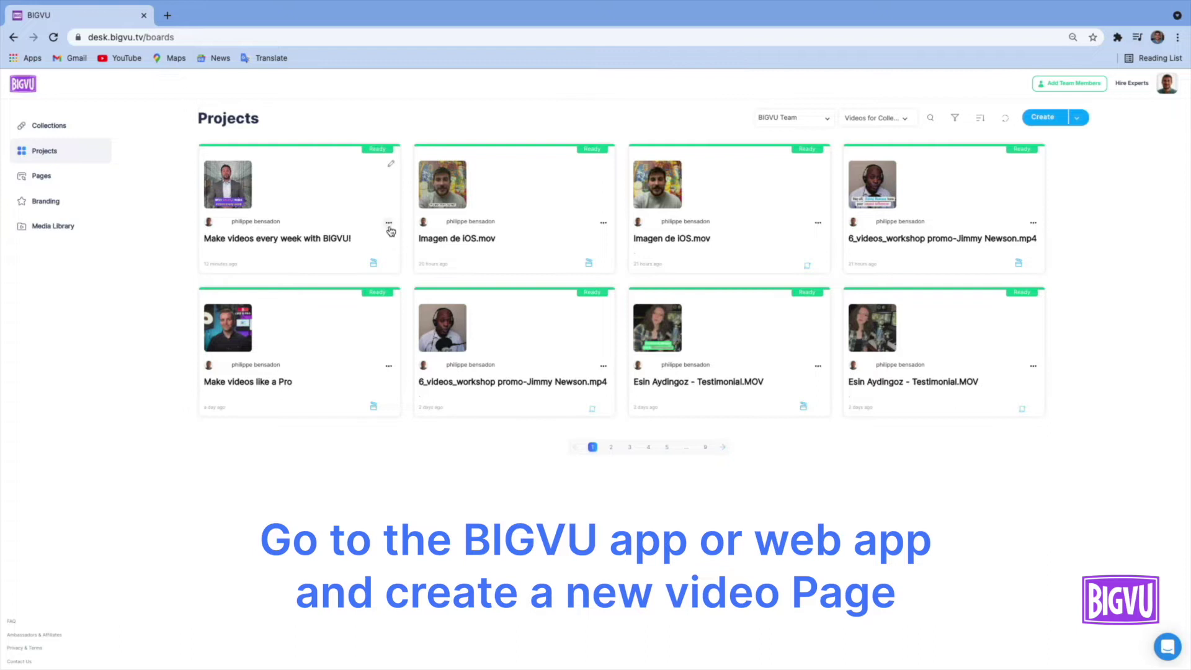
# Step: Create a video page from the first project card, 'Make videos every week with BIGVU!'
pyautogui.click(390, 225)
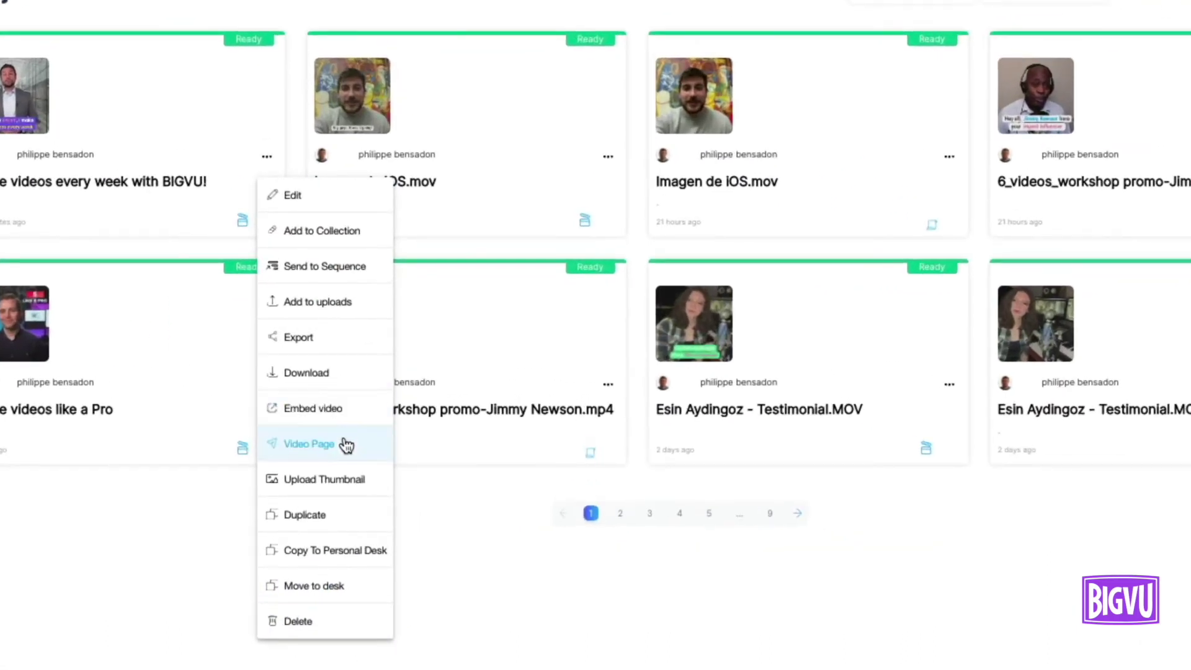
pyautogui.click(347, 445)
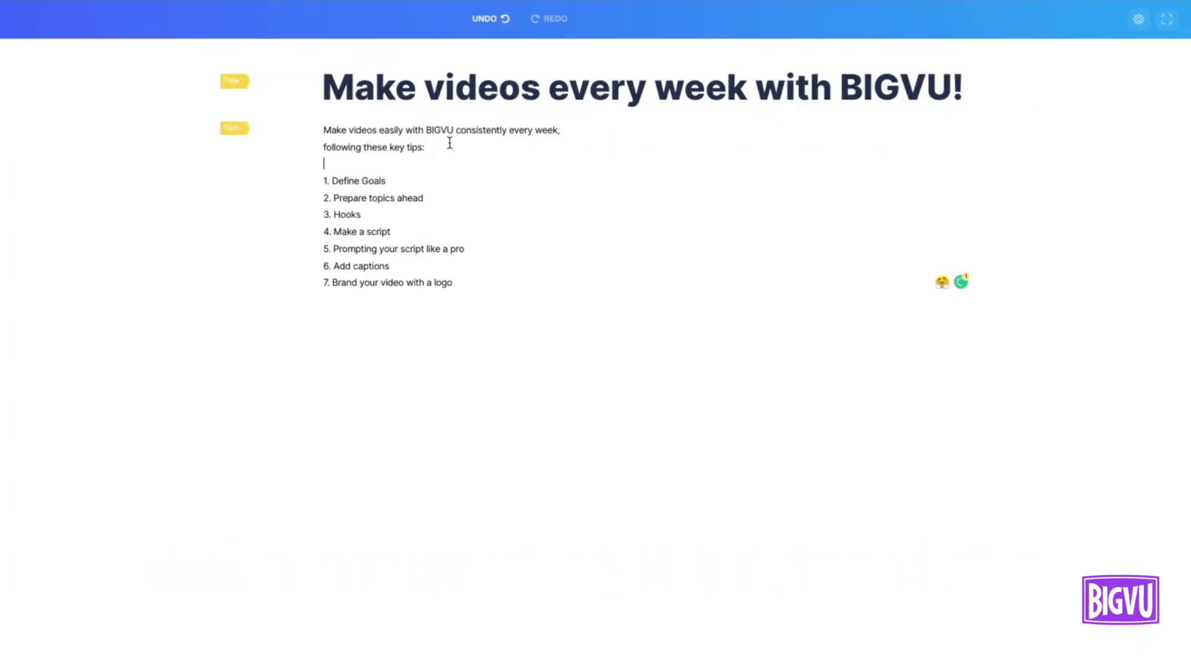
# Step: Bold the opening words 'Make videos' in the tips description, then publish the page
pyautogui.moveTo(427, 146); pyautogui.dragTo(399, 133)
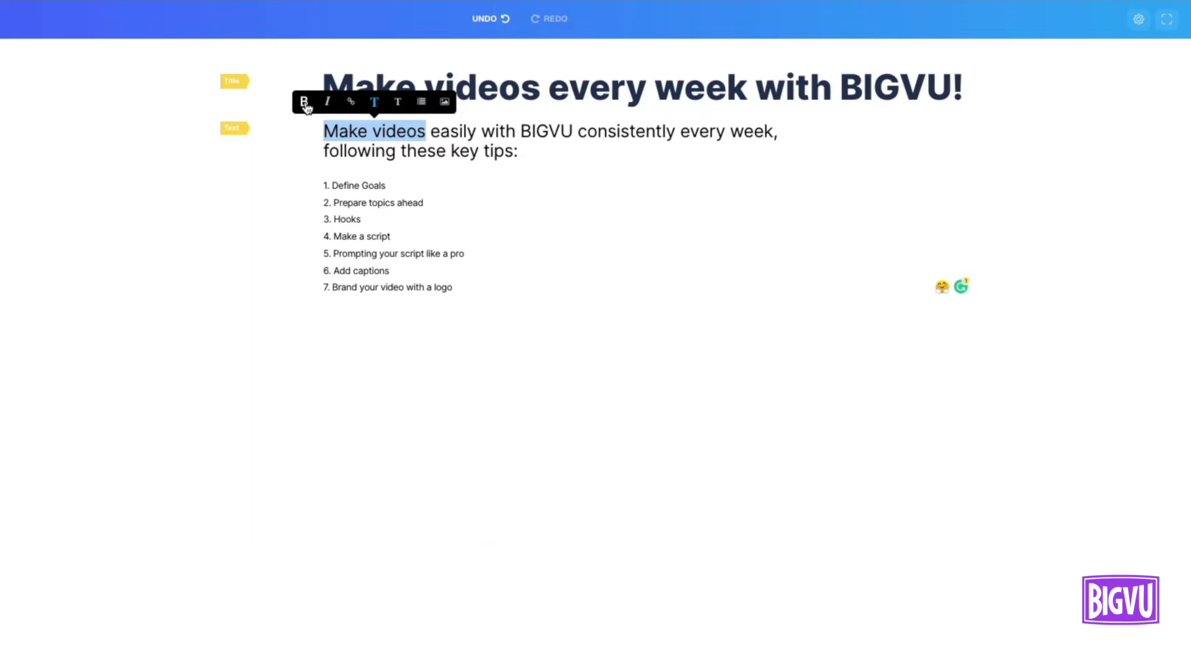
pyautogui.click(303, 101)
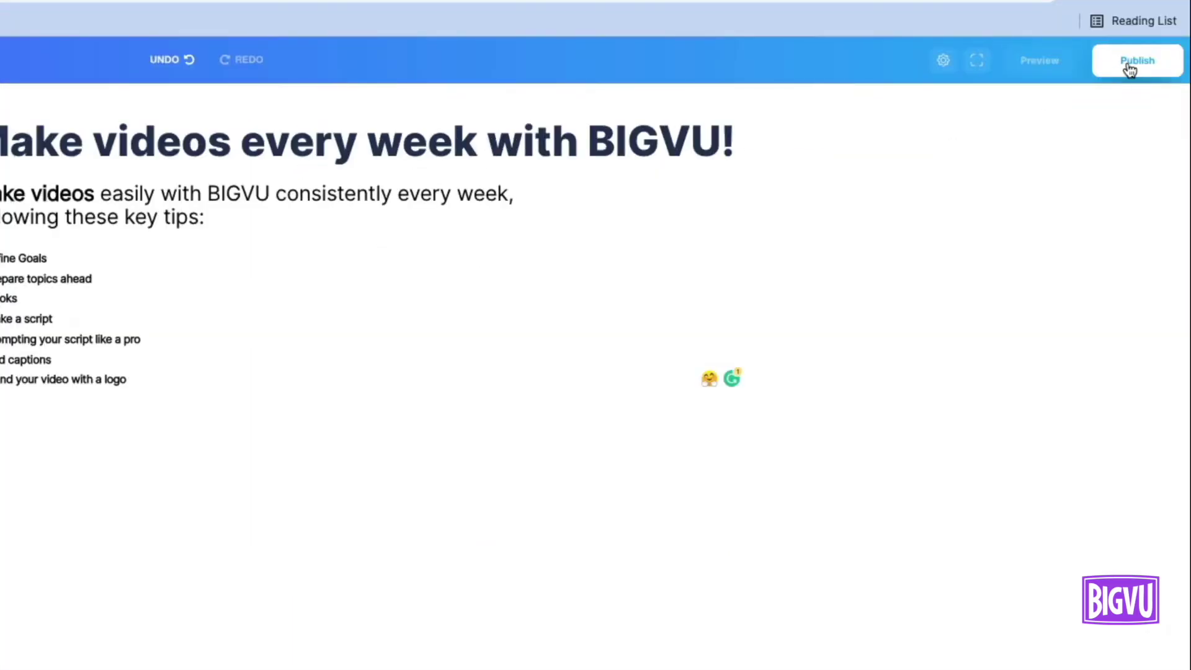
pyautogui.click(1129, 65)
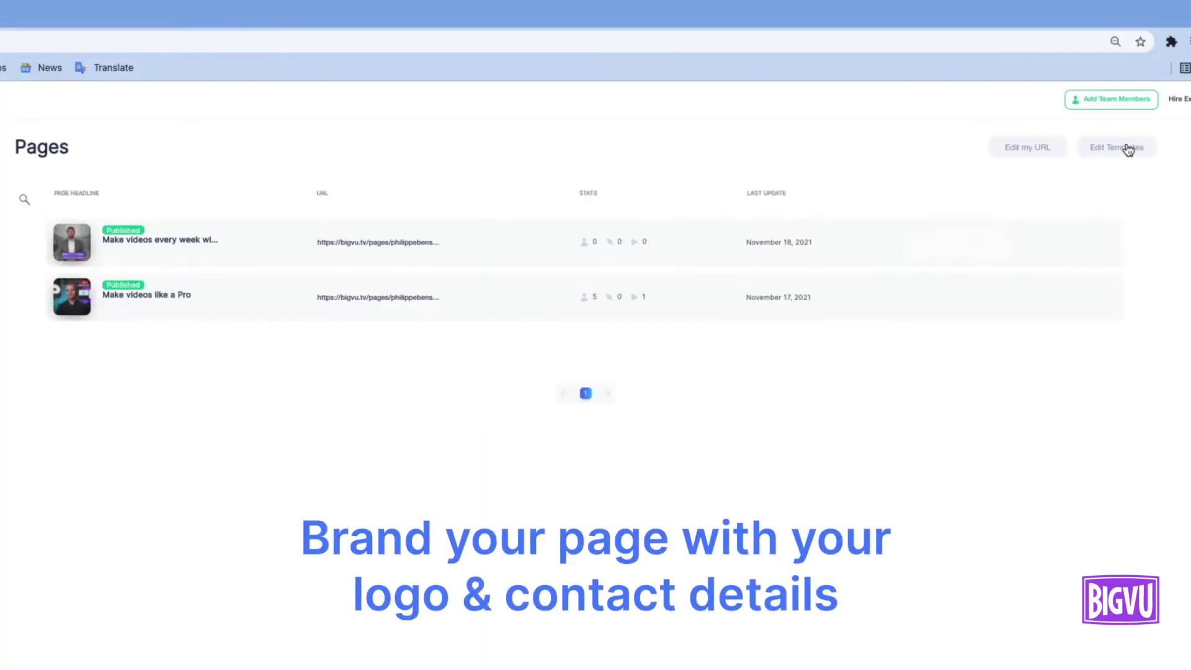
# Step: Upload Logo.png as a new logo in the Call to Action template
pyautogui.click(1129, 148)
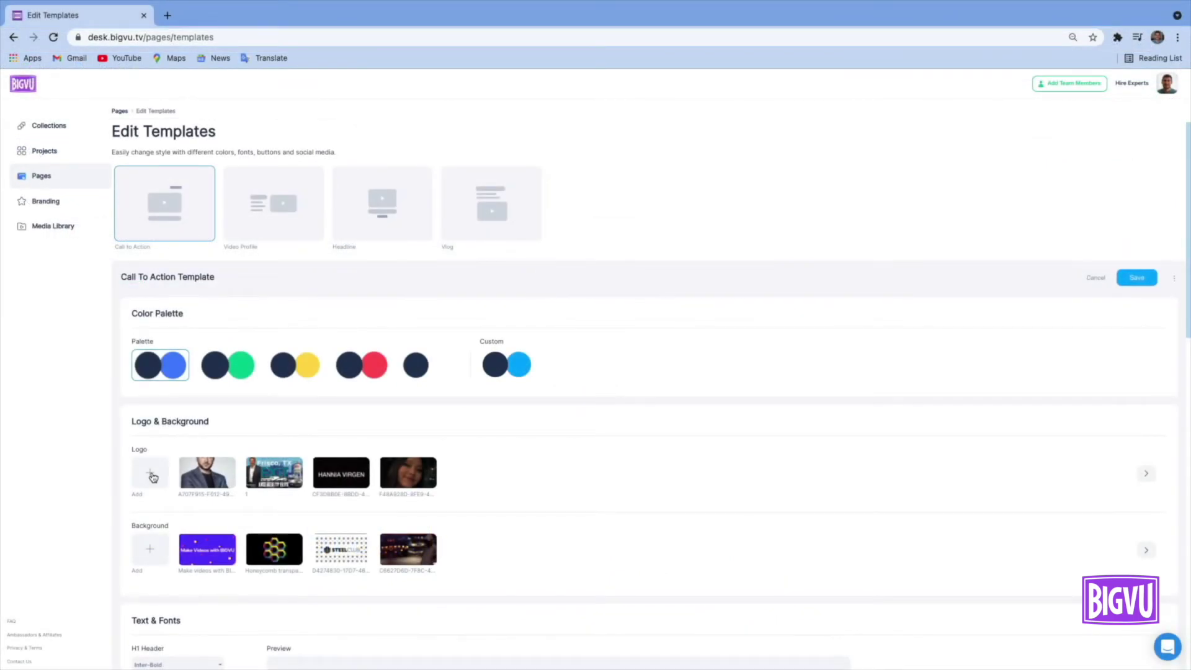
pyautogui.click(153, 476)
pyautogui.scroll(-3, 512, 401)
pyautogui.scroll(-2, 512, 401)
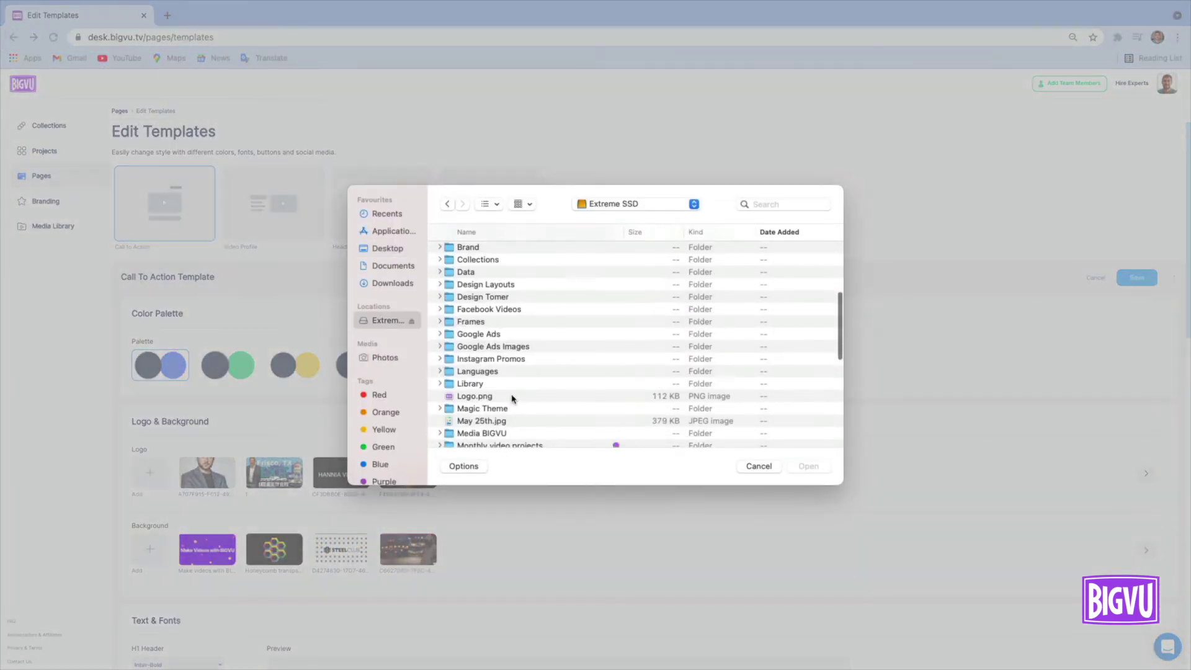
pyautogui.click(512, 400)
pyautogui.click(812, 465)
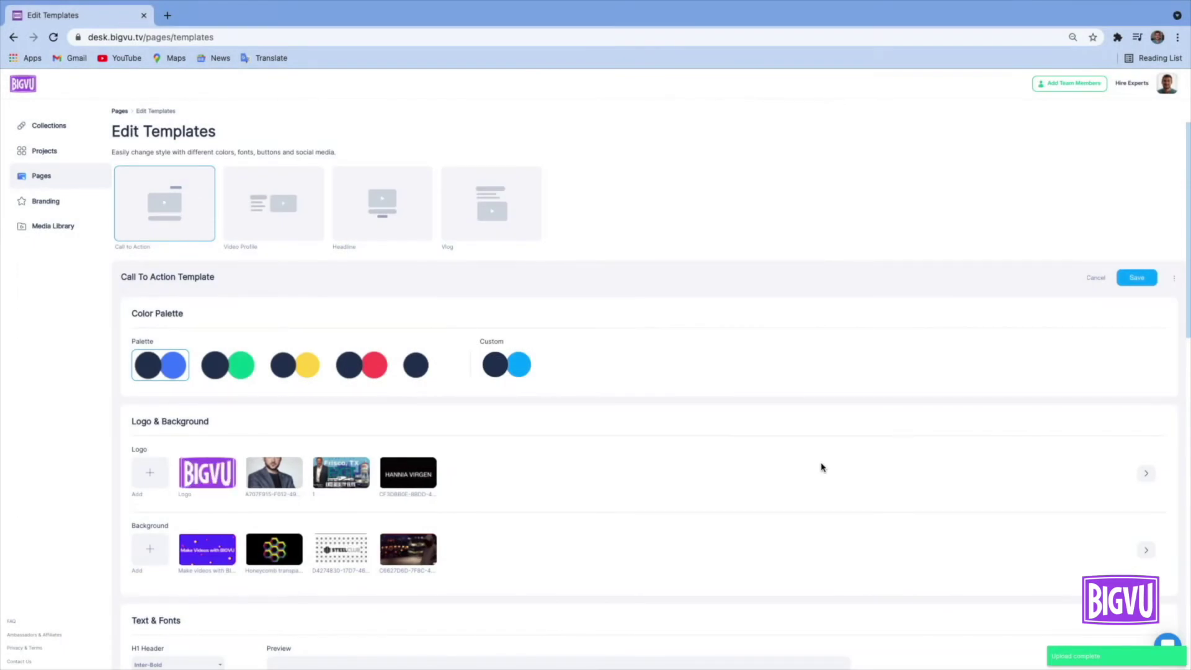
pyautogui.scroll(-1, 780, 550)
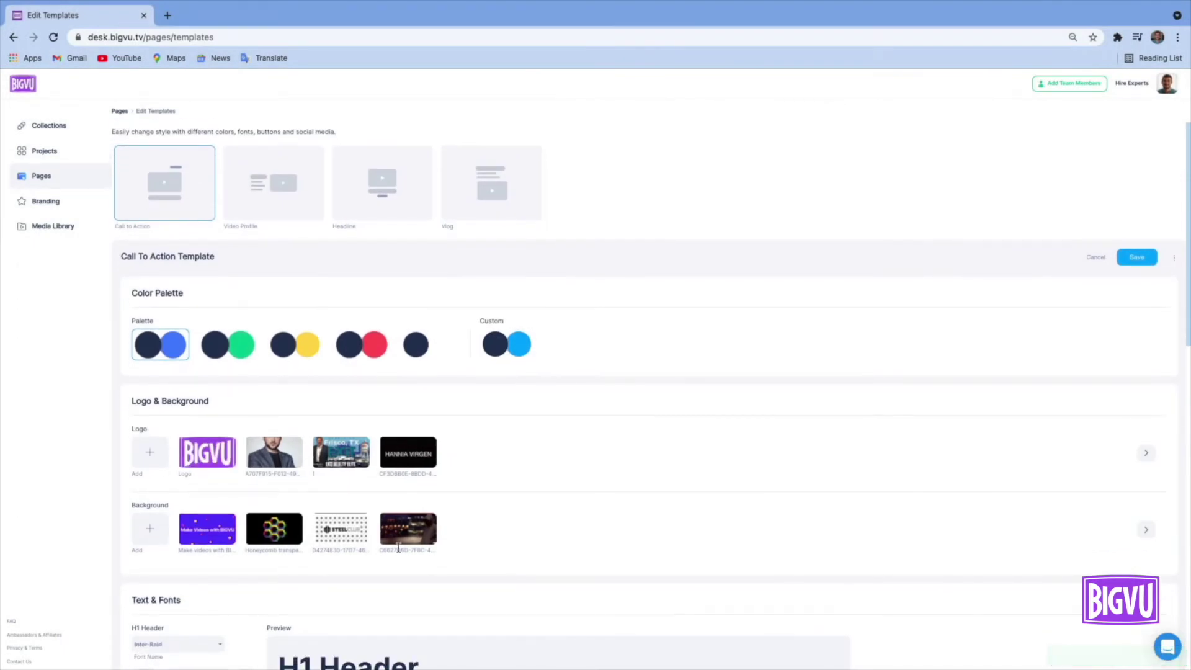
# Step: Upload the purple 'Make videos with BIGVU' image as a new template background
pyautogui.click(149, 530)
pyautogui.doubleClick(578, 258)
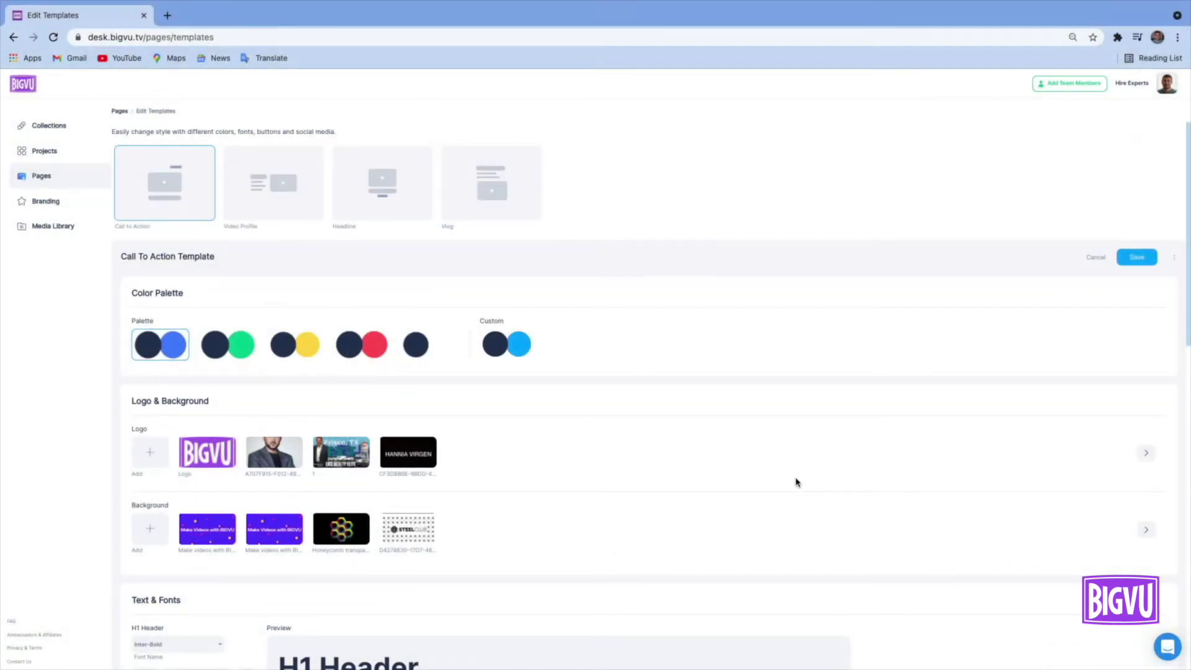
# Step: Set the Call to Action template's button to Sign Up
pyautogui.click(218, 227)
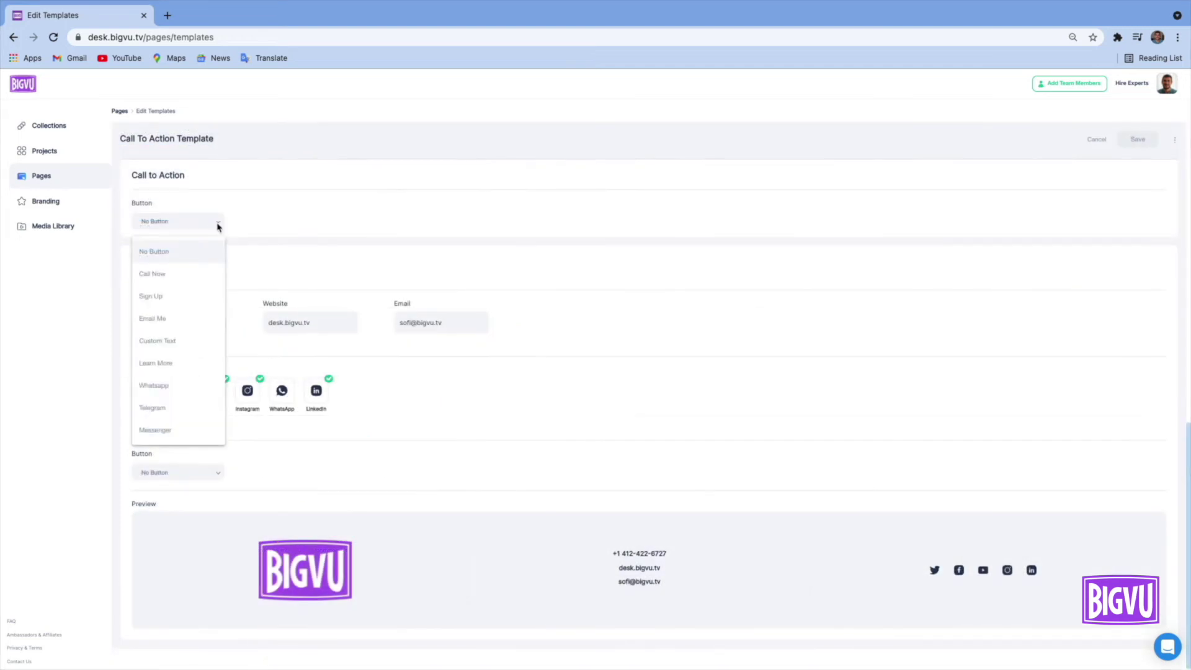
pyautogui.click(150, 296)
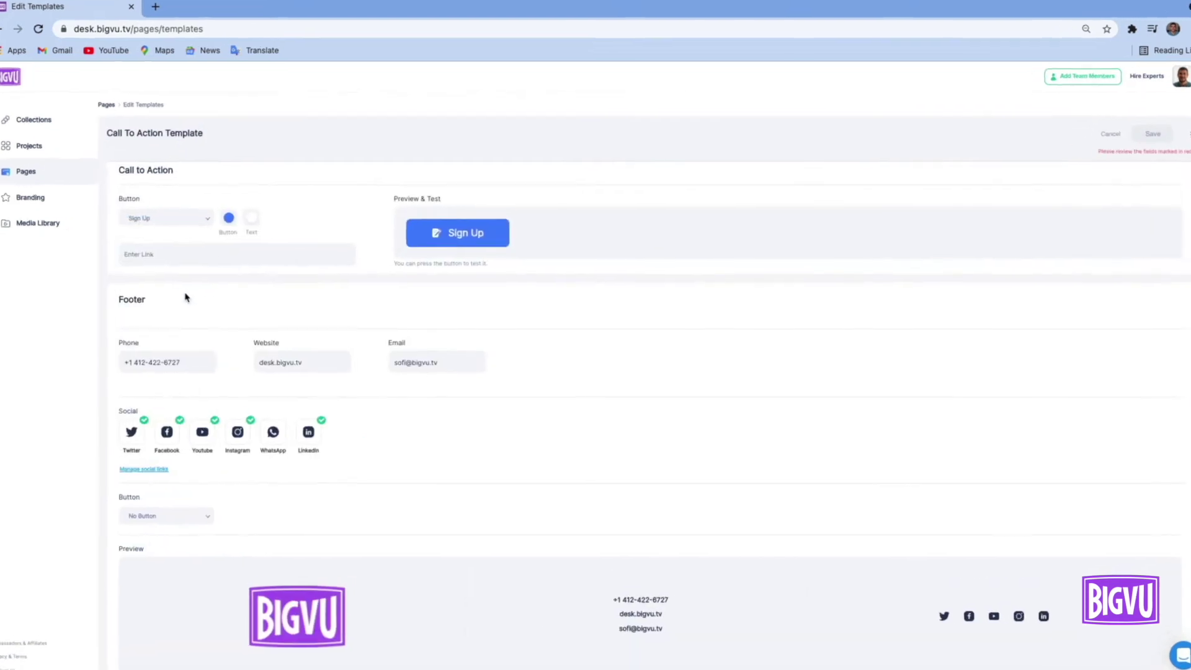